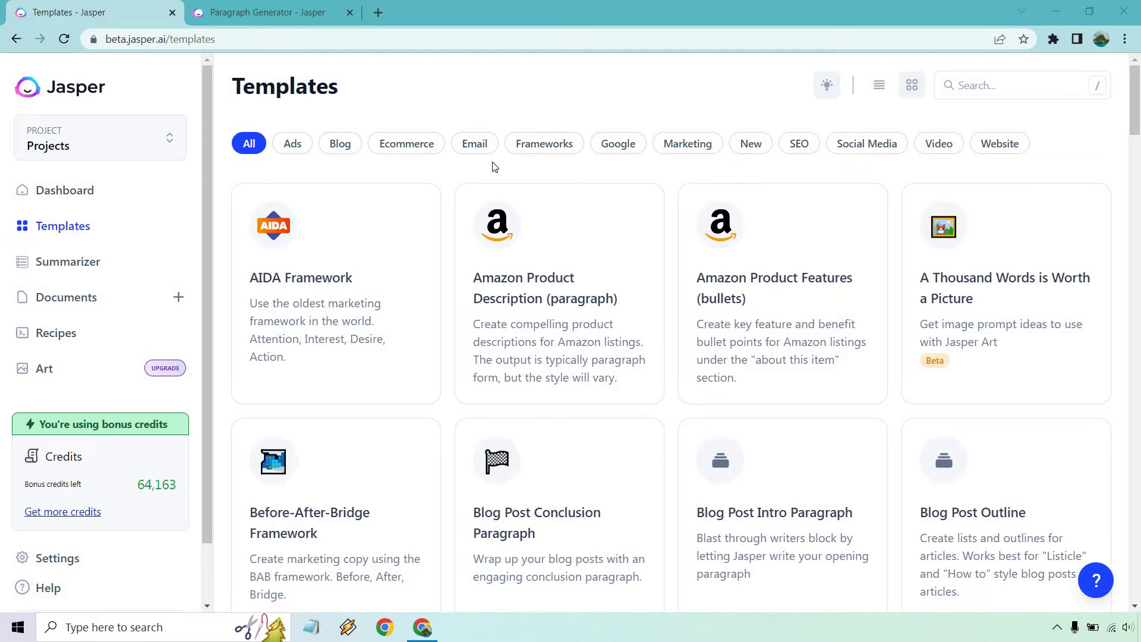
Filter the template library to the Video category
left_click(939, 149)
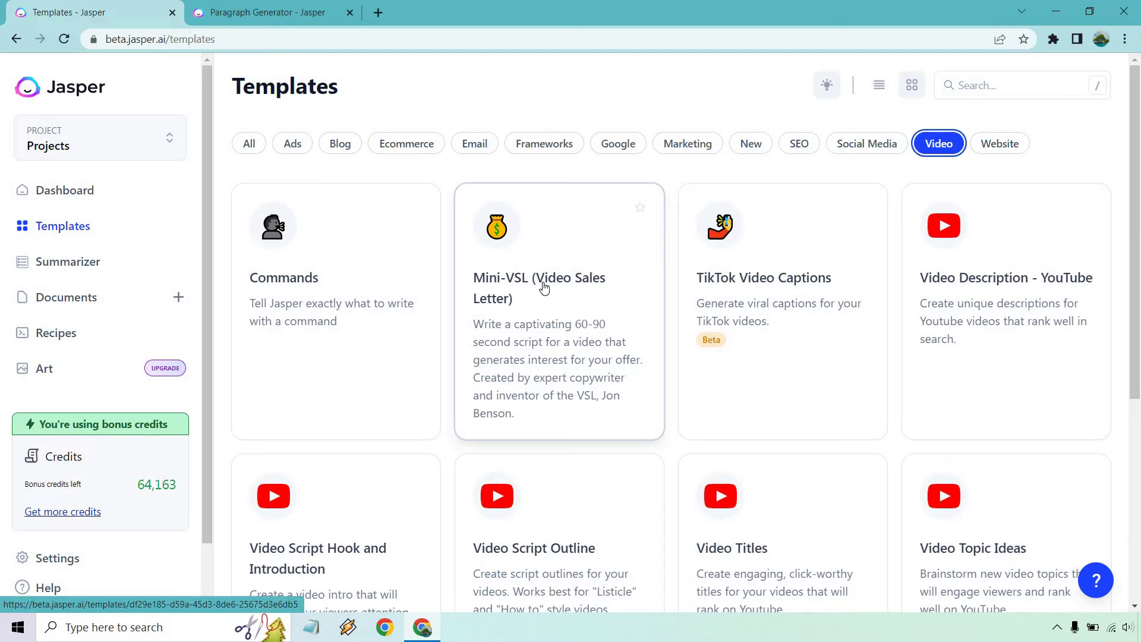
Browse the Website, Frameworks, Email and Ecommerce template categories, ending on Blog
left_click(1010, 148)
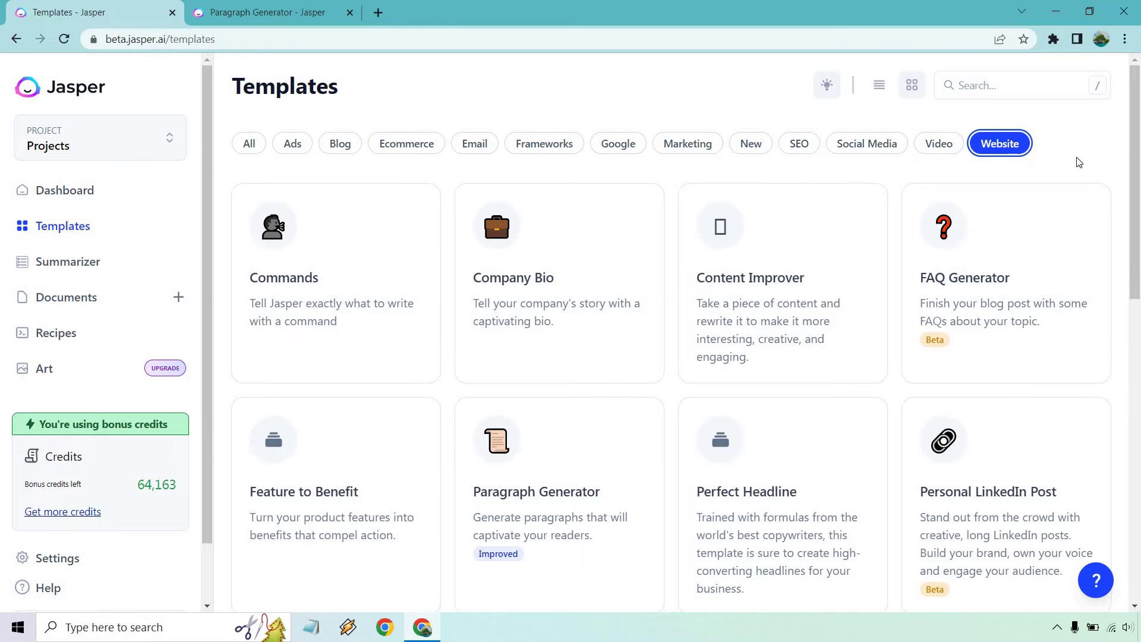
scroll(622, 323, "down", 5)
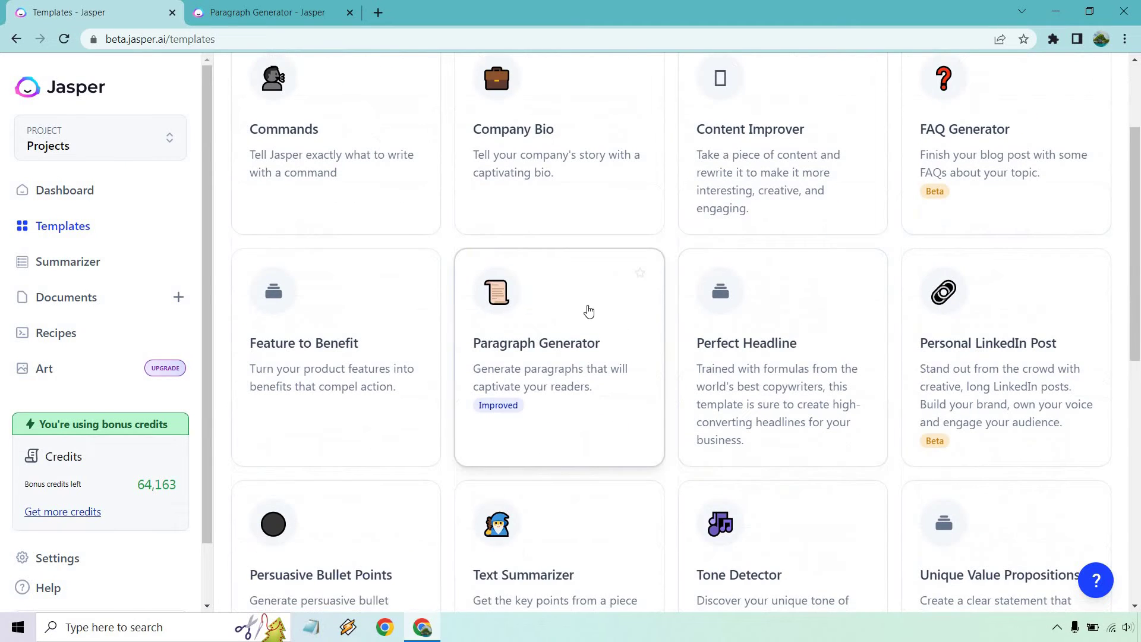
scroll(588, 306, "down", 5)
scroll(624, 388, "up", 10)
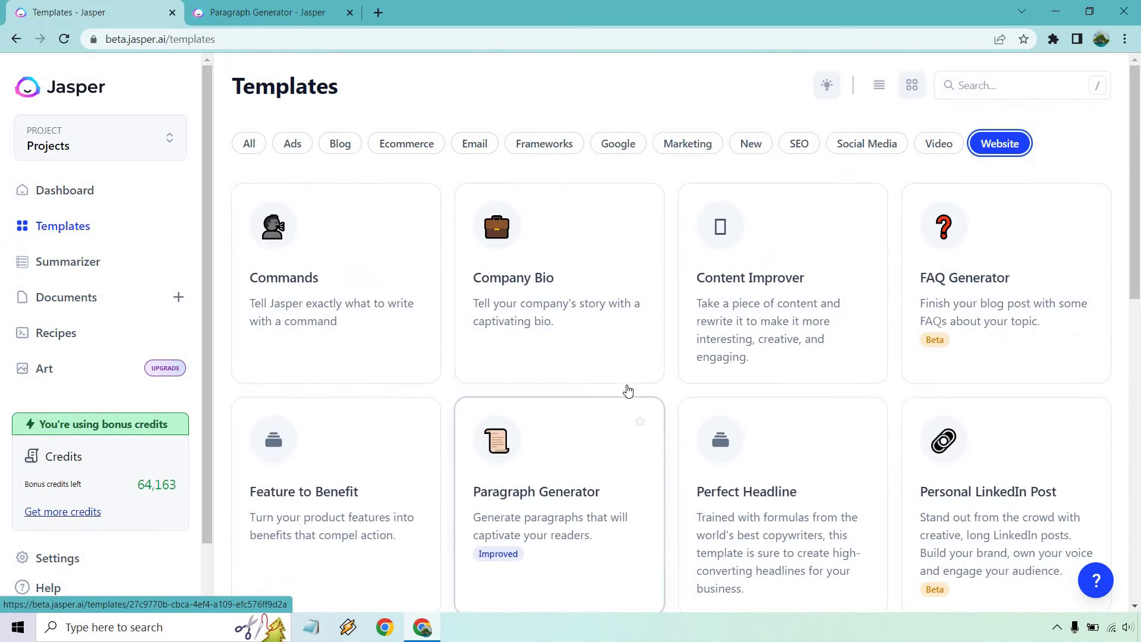
left_click(541, 146)
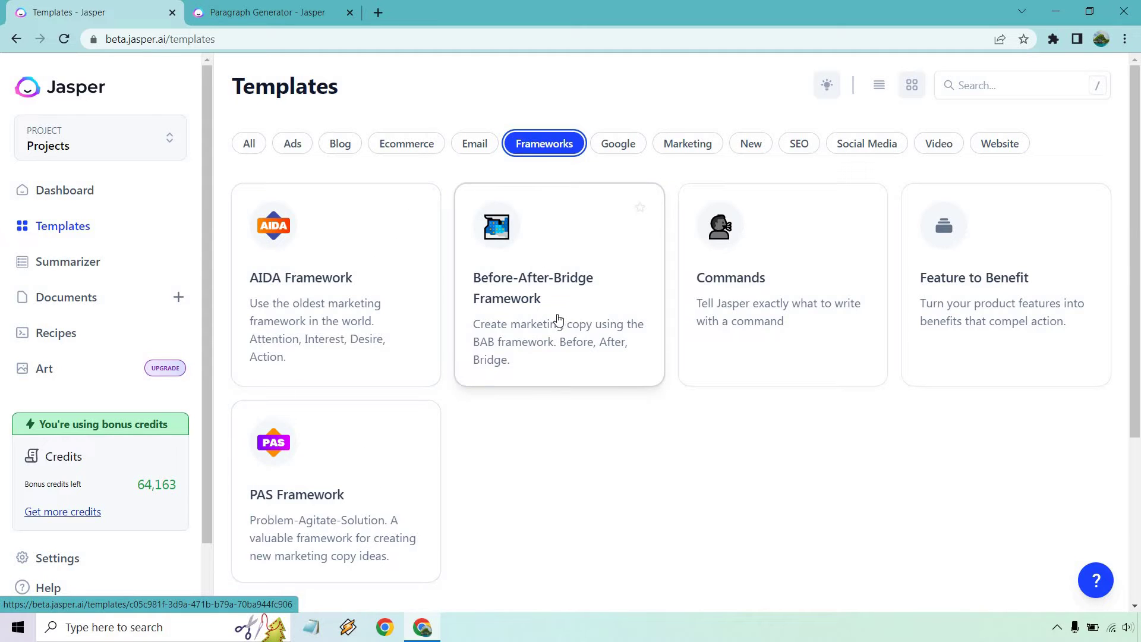
left_click(475, 145)
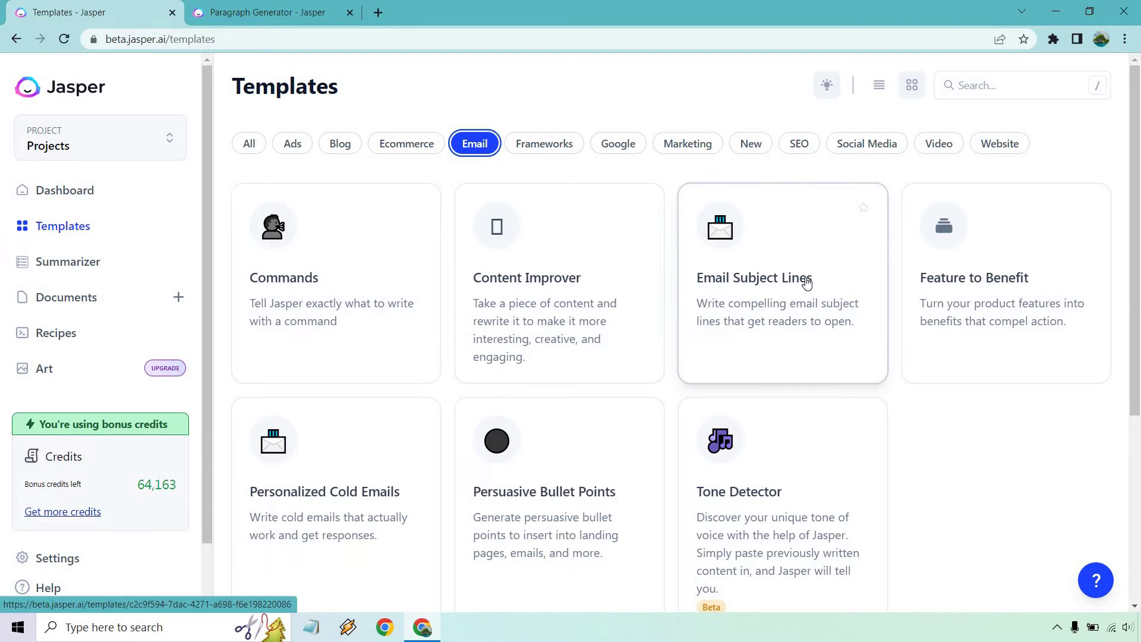
left_click(414, 146)
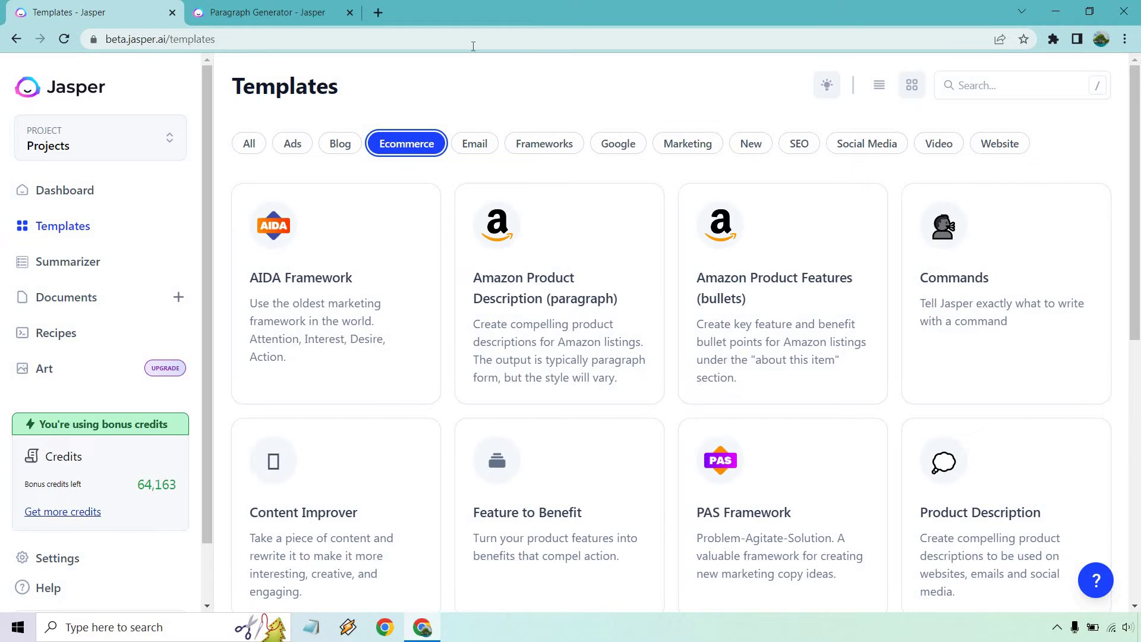
left_click(340, 145)
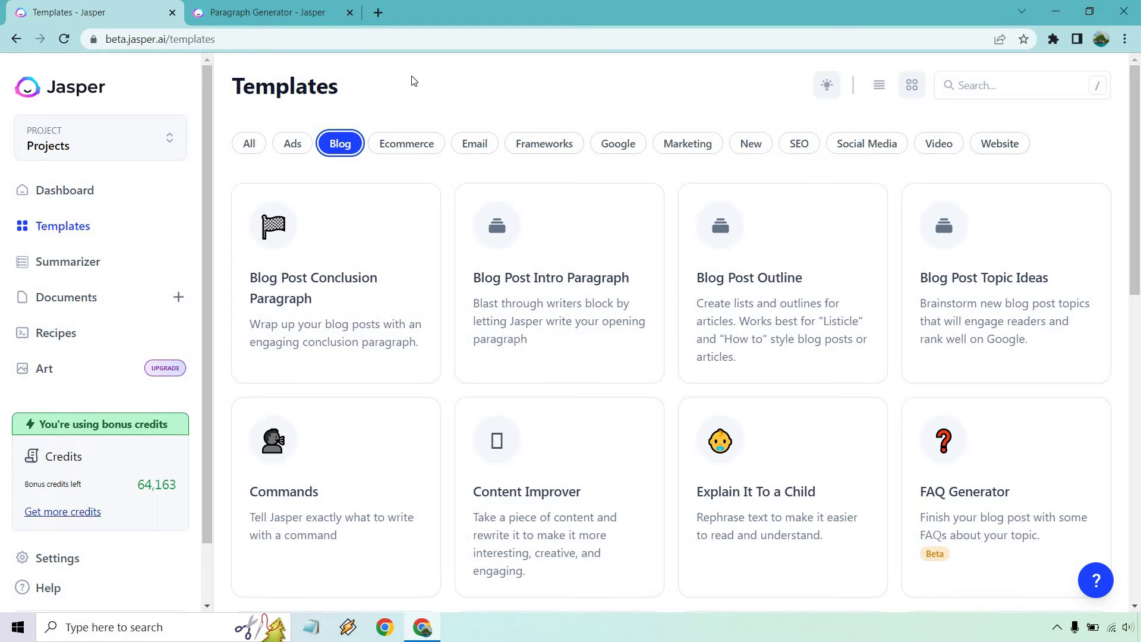
Return to the Paragraph Generator form with keyword 'twitter' and Casual tone filled in
left_click(293, 8)
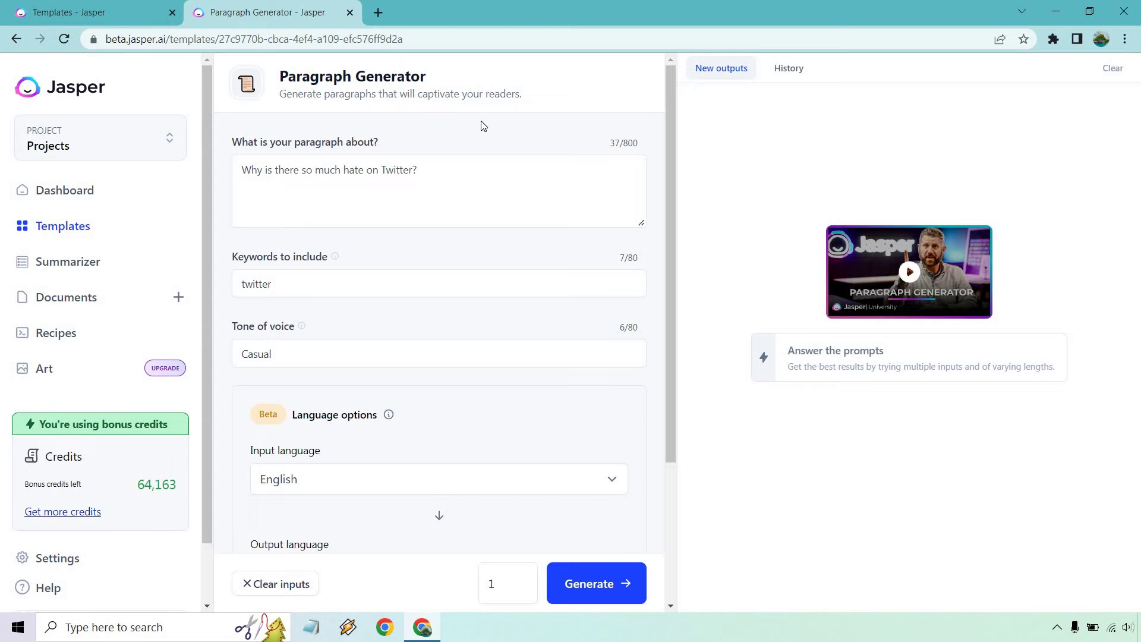
scroll(421, 171, "down", 1)
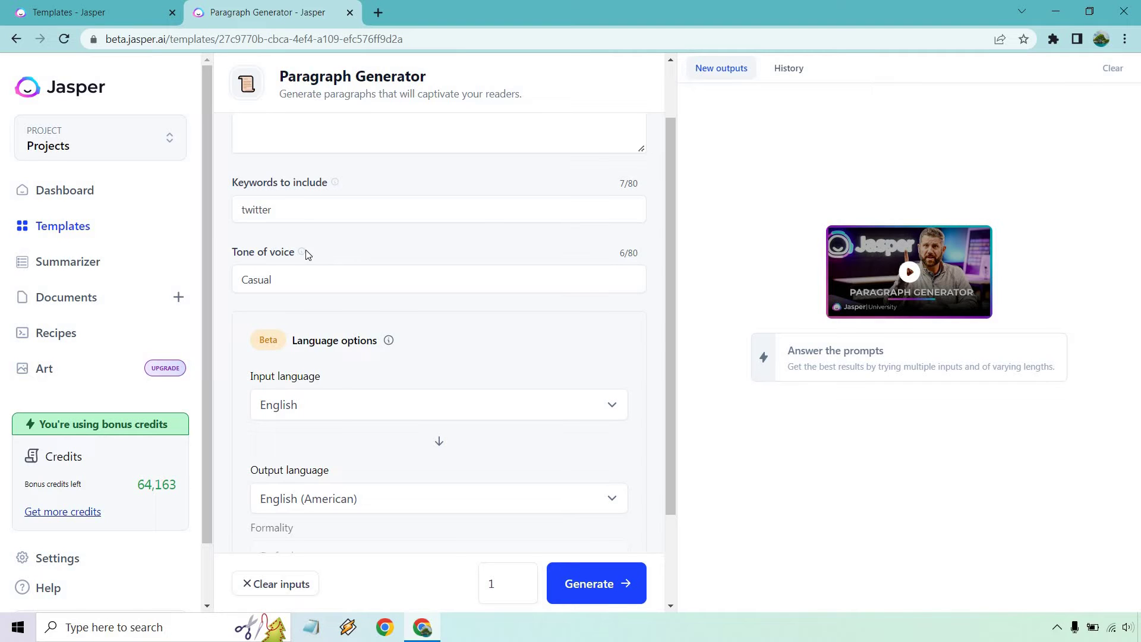
mouse_move(304, 254)
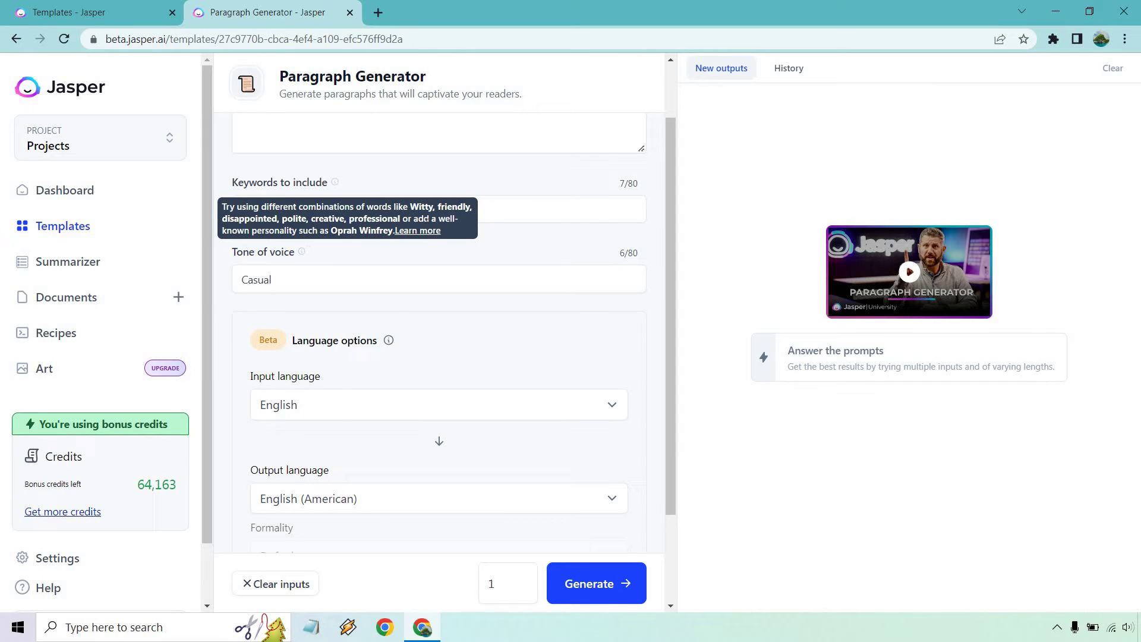
Read through the tone-of-voice help article's Helpful Tips, then close it
left_click(427, 231)
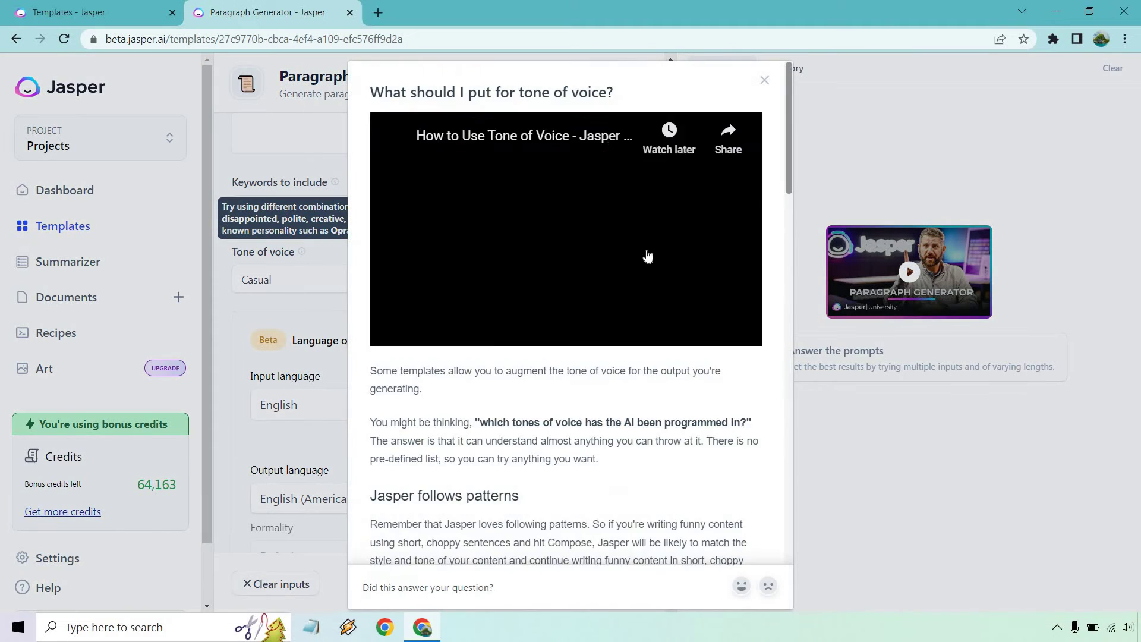
scroll(648, 256, "down", 10)
scroll(649, 245, "down", 1)
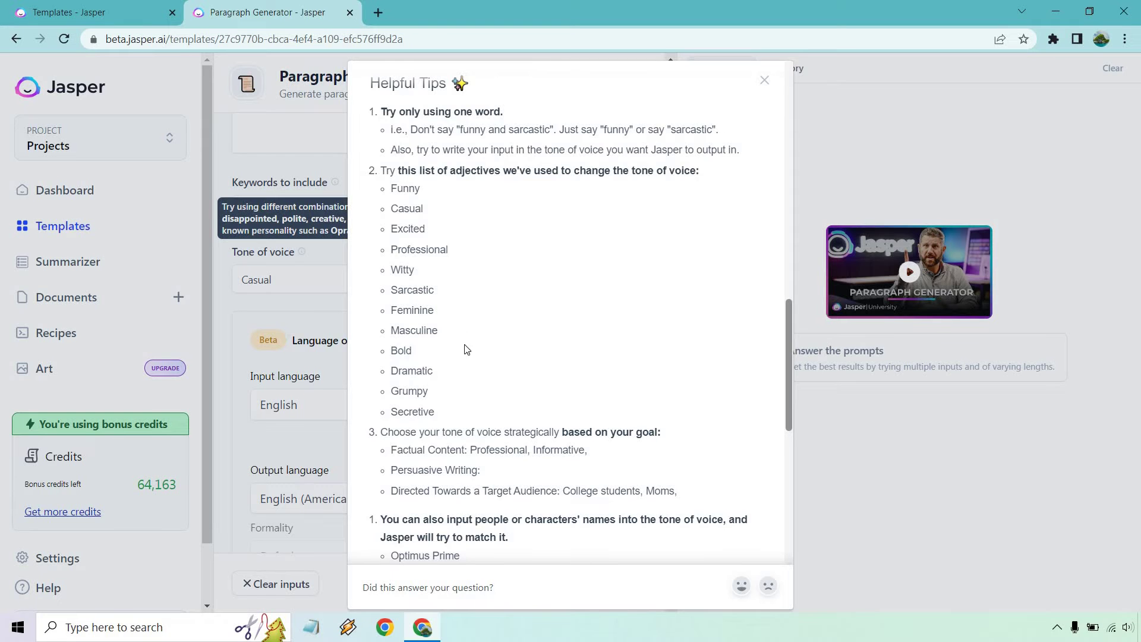
scroll(512, 303, "down", 1)
scroll(527, 378, "down", 1)
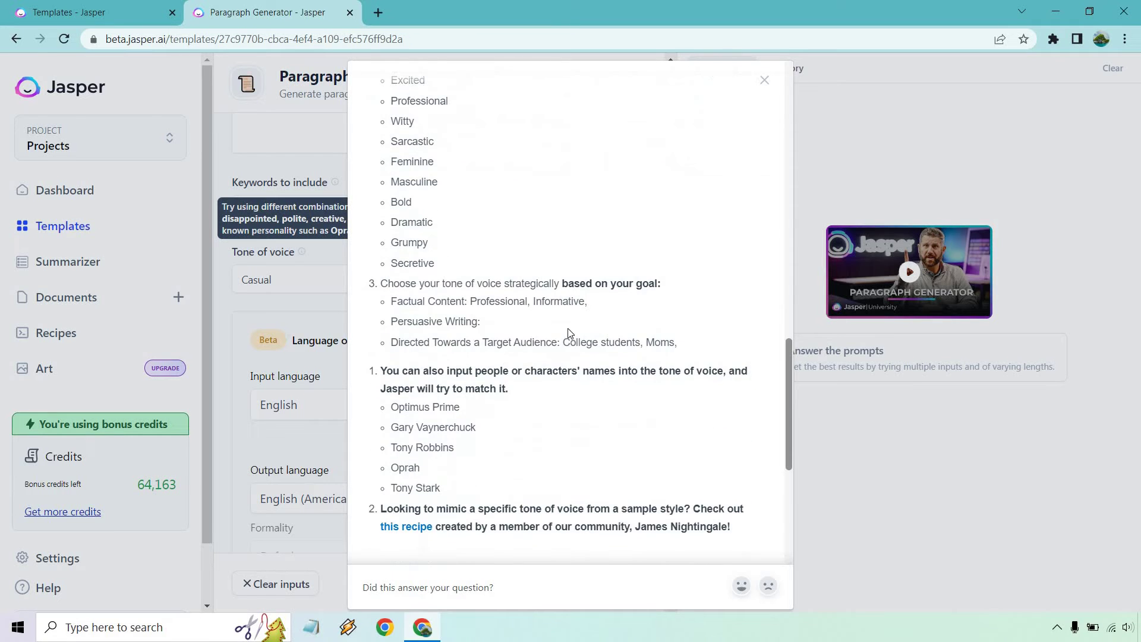
left_click(765, 83)
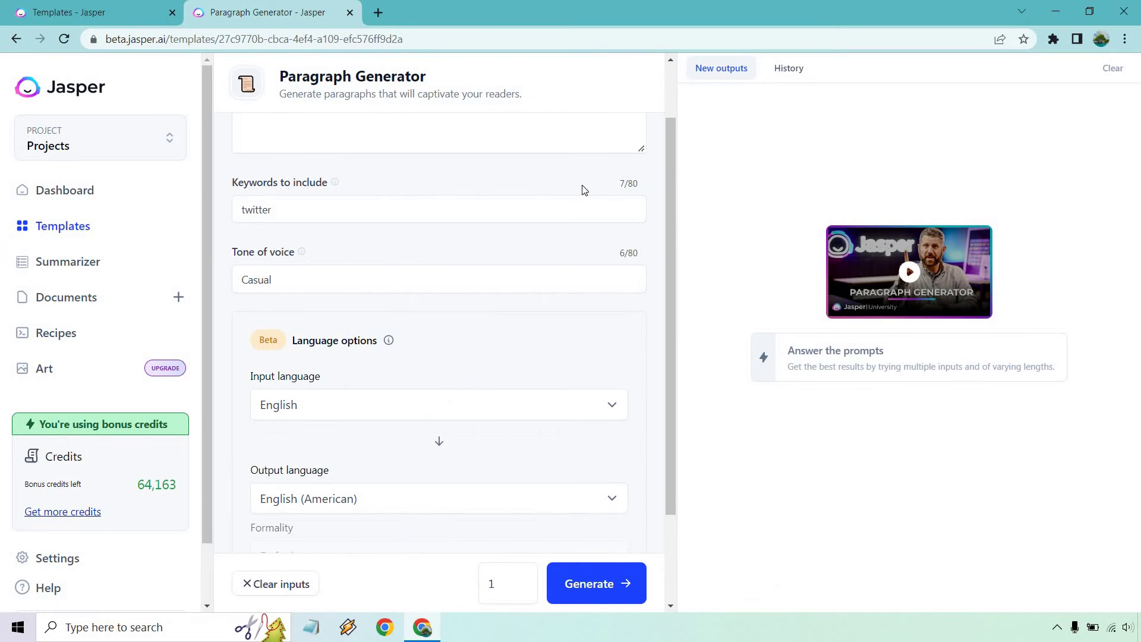
Set the Twitter-hate Paragraph Generator to produce 2 outputs
scroll(585, 190, "down", 1)
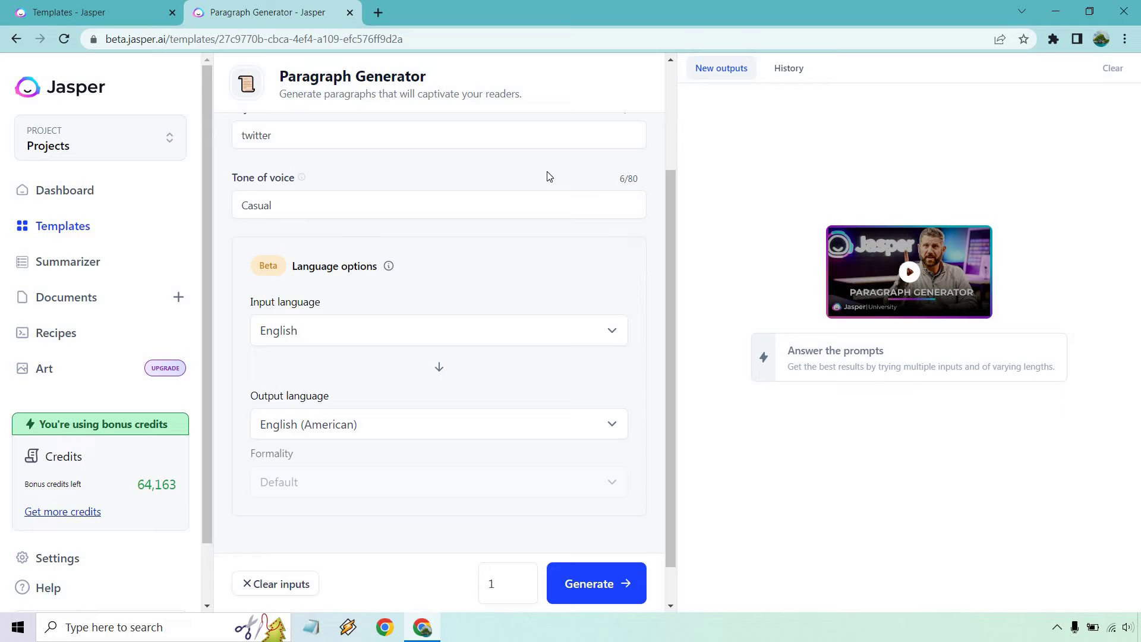
scroll(548, 178, "up", 2)
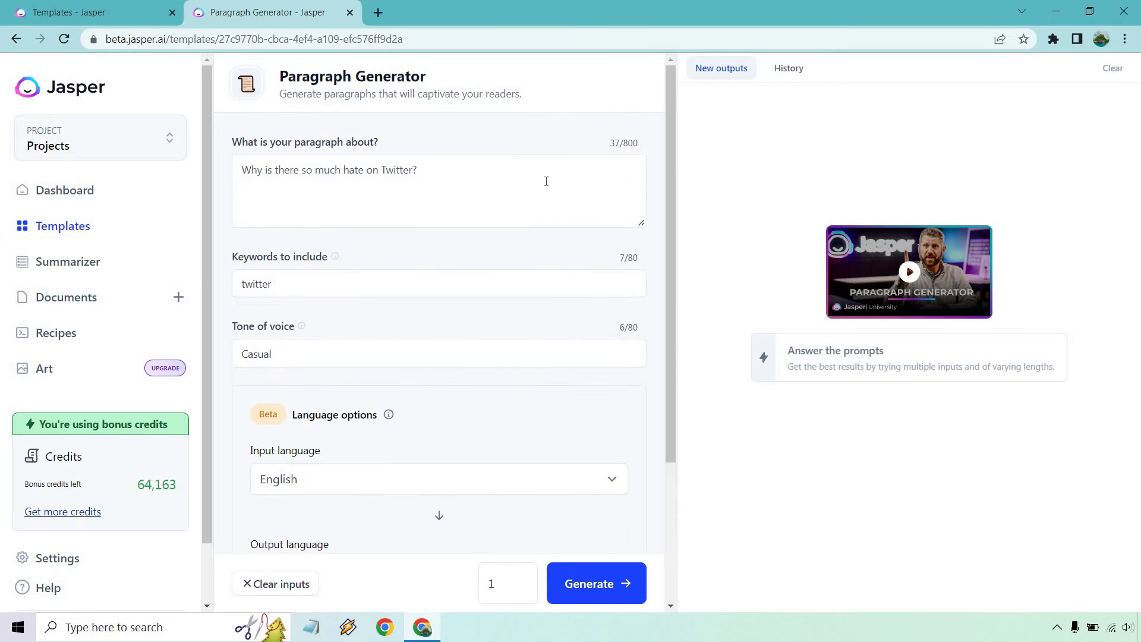
left_click(523, 579)
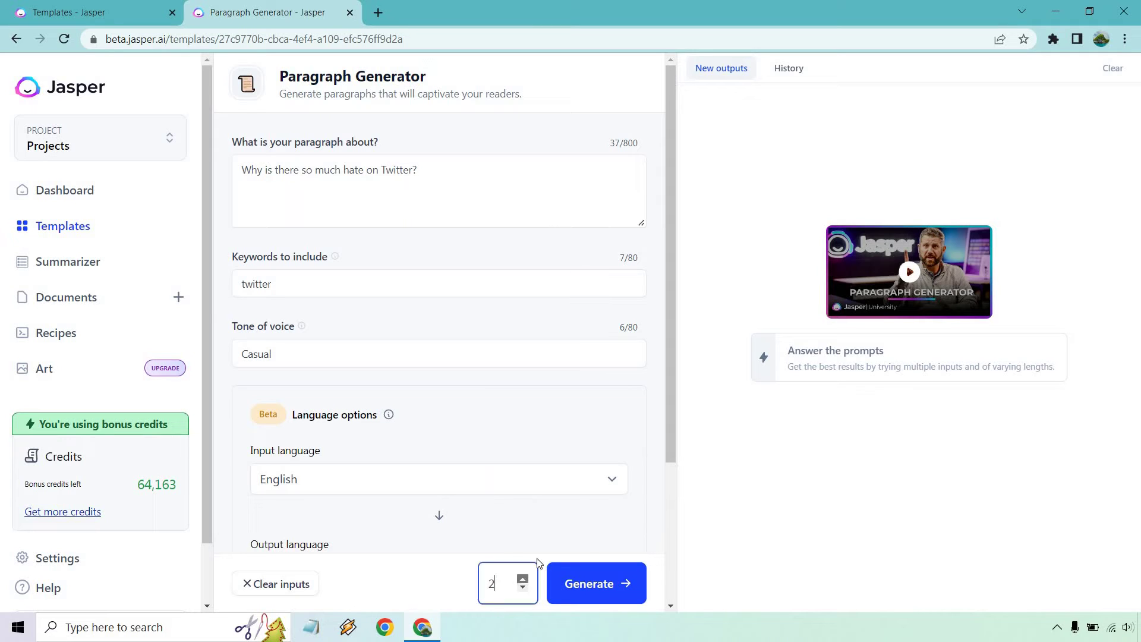
left_click(661, 438)
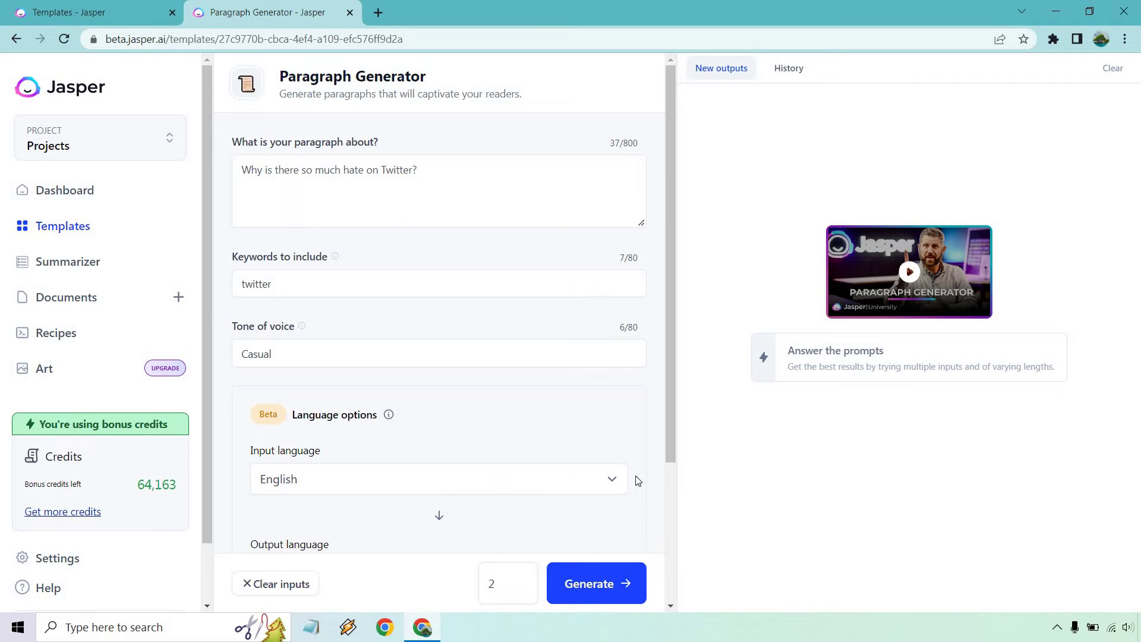
Generate two casual paragraphs on why there is so much hate on Twitter
left_click(609, 586)
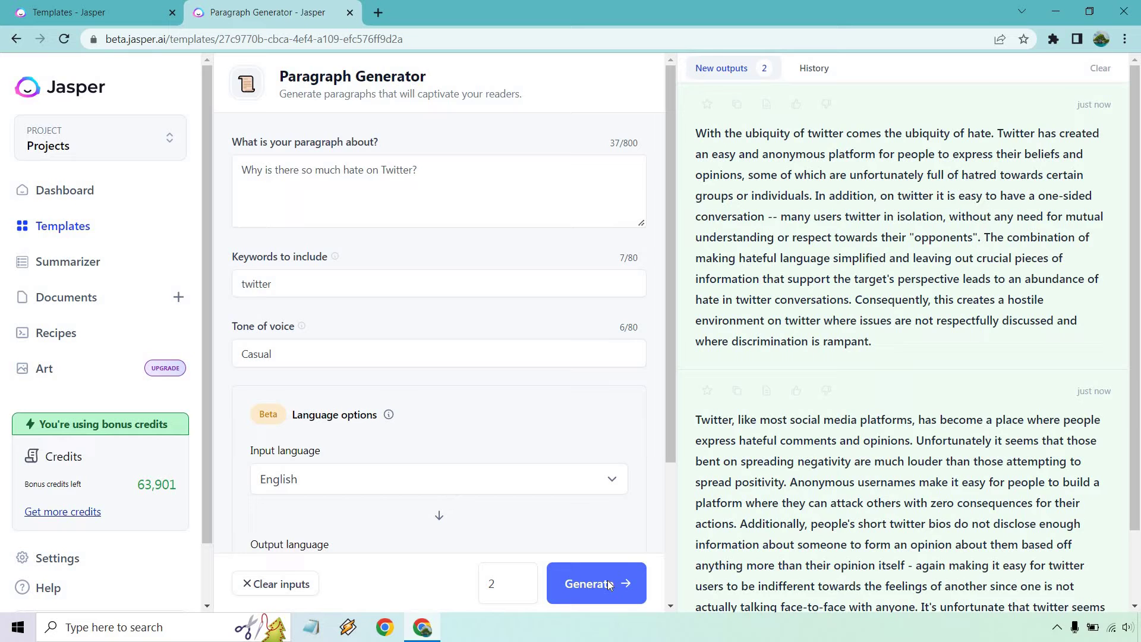
scroll(995, 330, "down", 1)
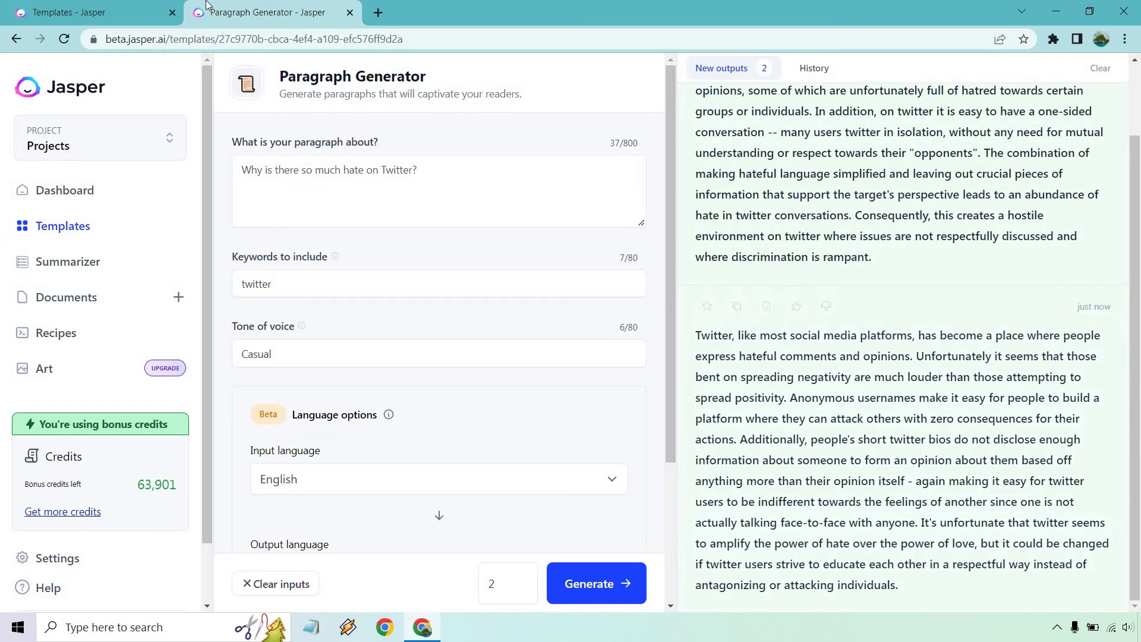
Open the Commands template from the New templates and clear its example command and background info
left_click(47, 4)
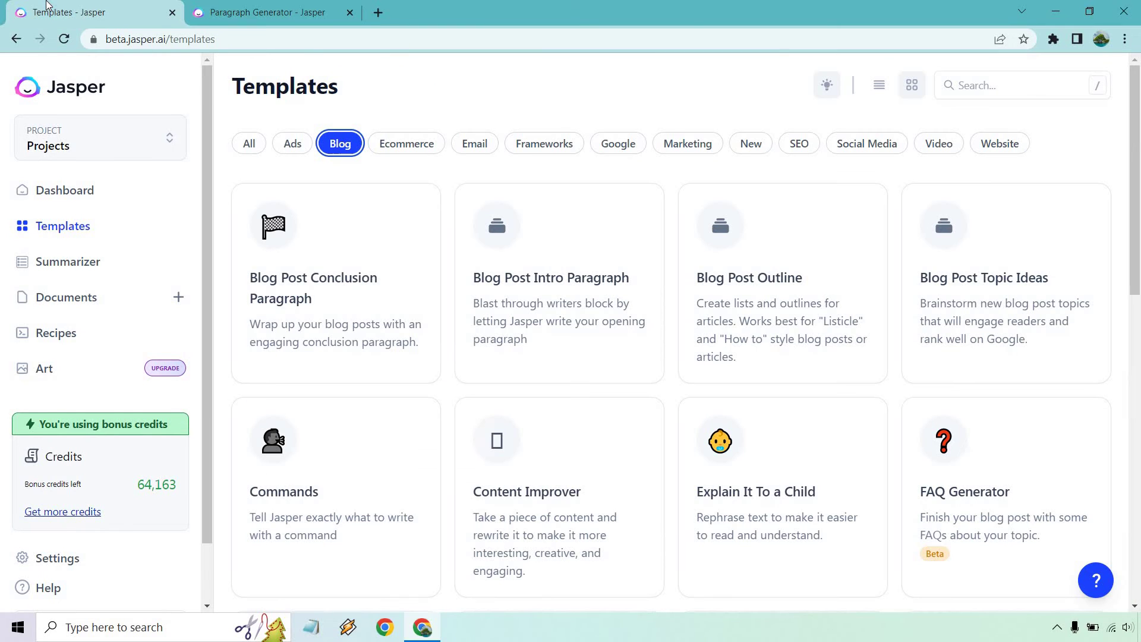
left_click(750, 143)
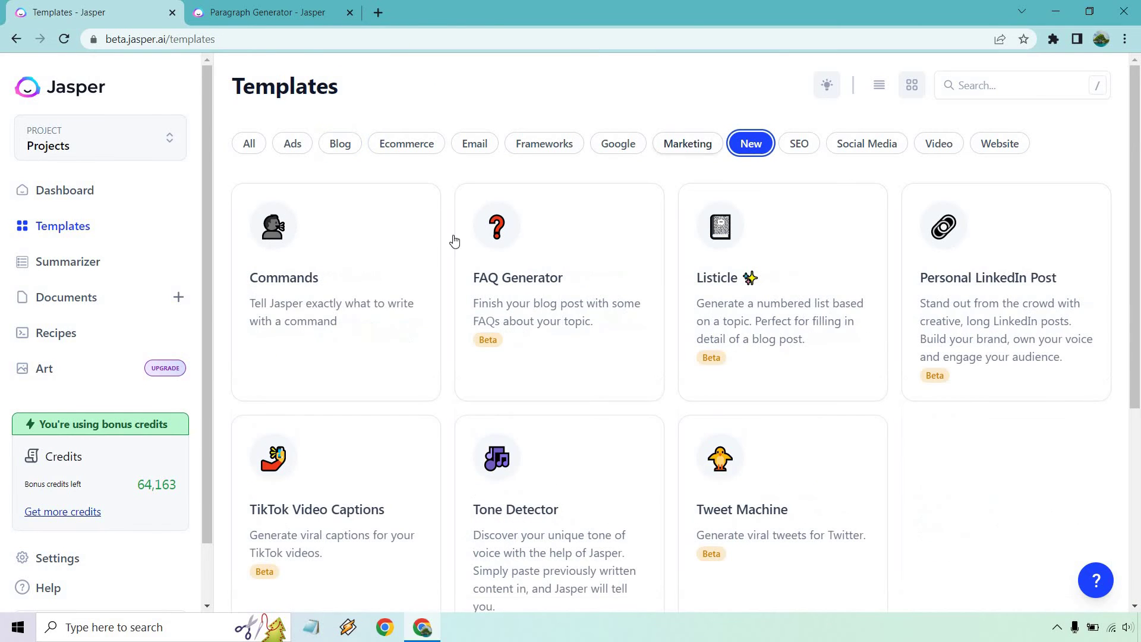
left_click(355, 247)
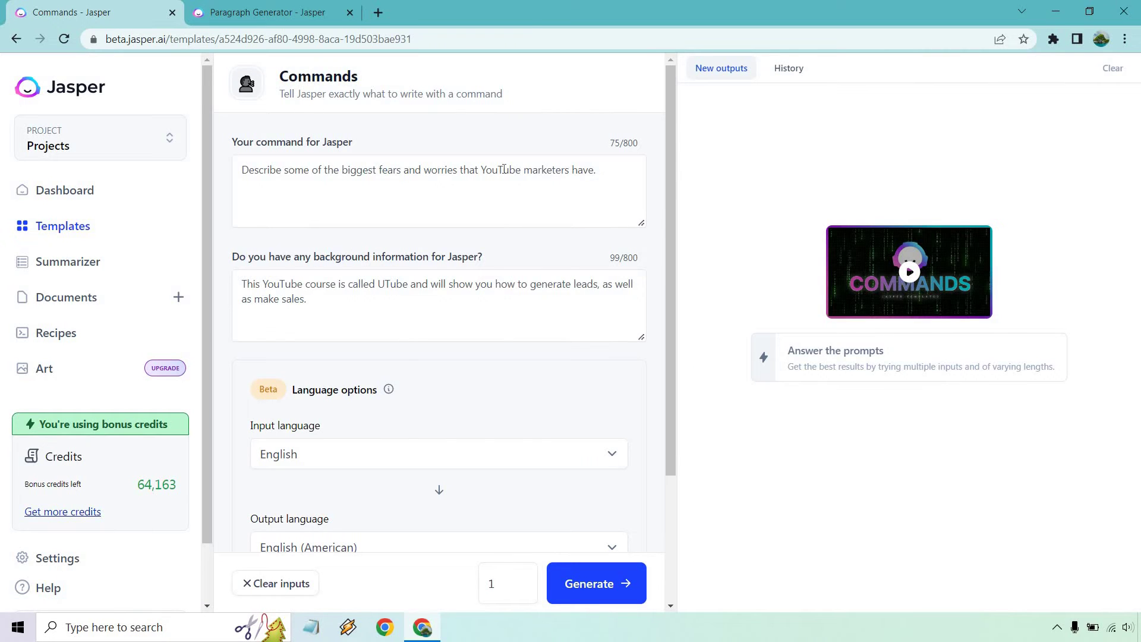
triple_click(503, 170)
key("BackSpace")
triple_click(486, 299)
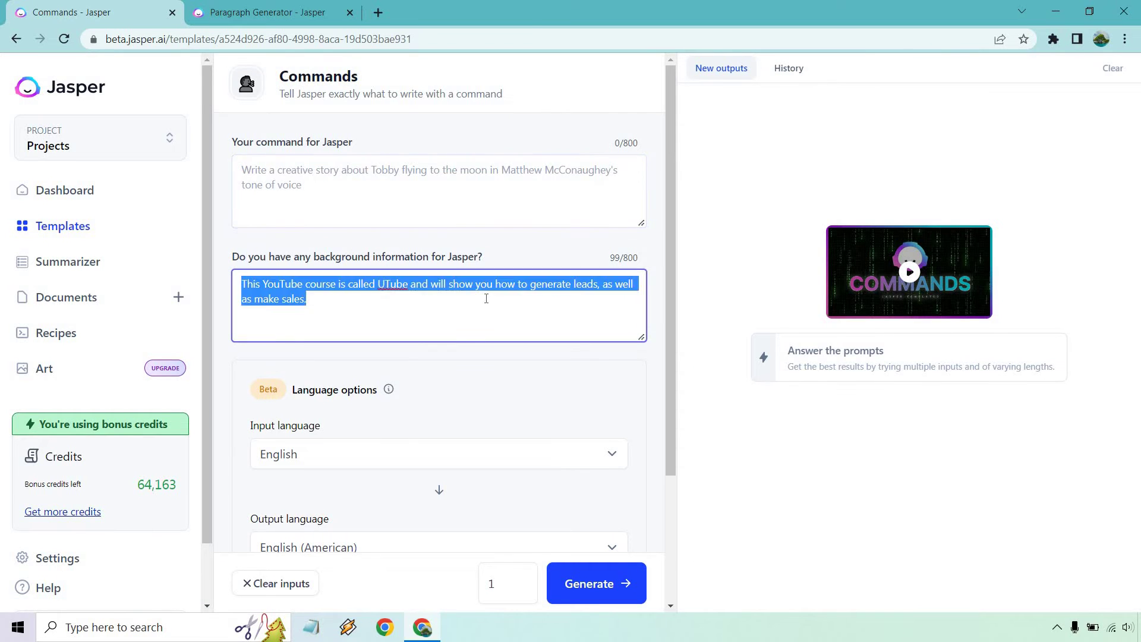
key("BackSpace")
left_click(570, 95)
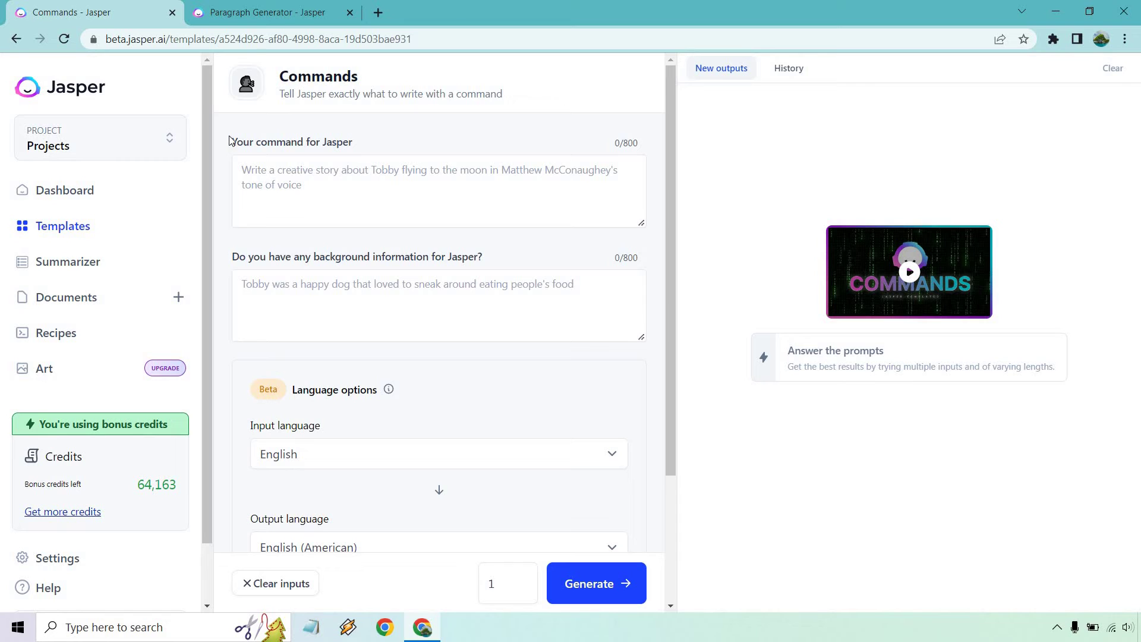
Paste the command about why golf is hard to master and generate the essay
left_click(289, 171)
type("Write a few paragraphs about why golf is such a hard sport to master.")
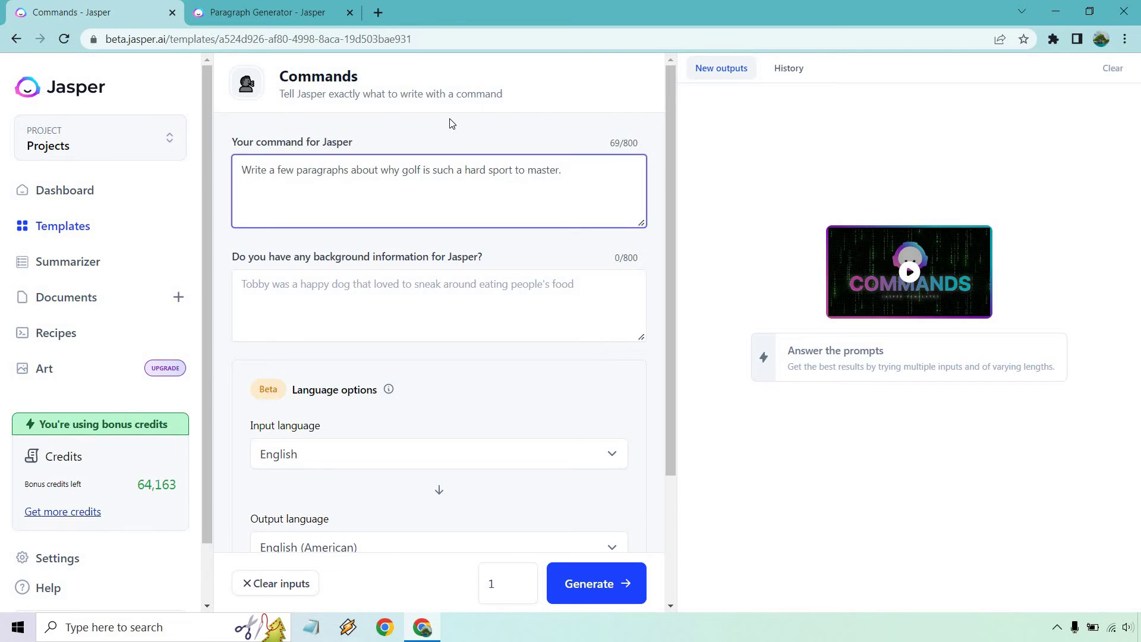
left_click(451, 123)
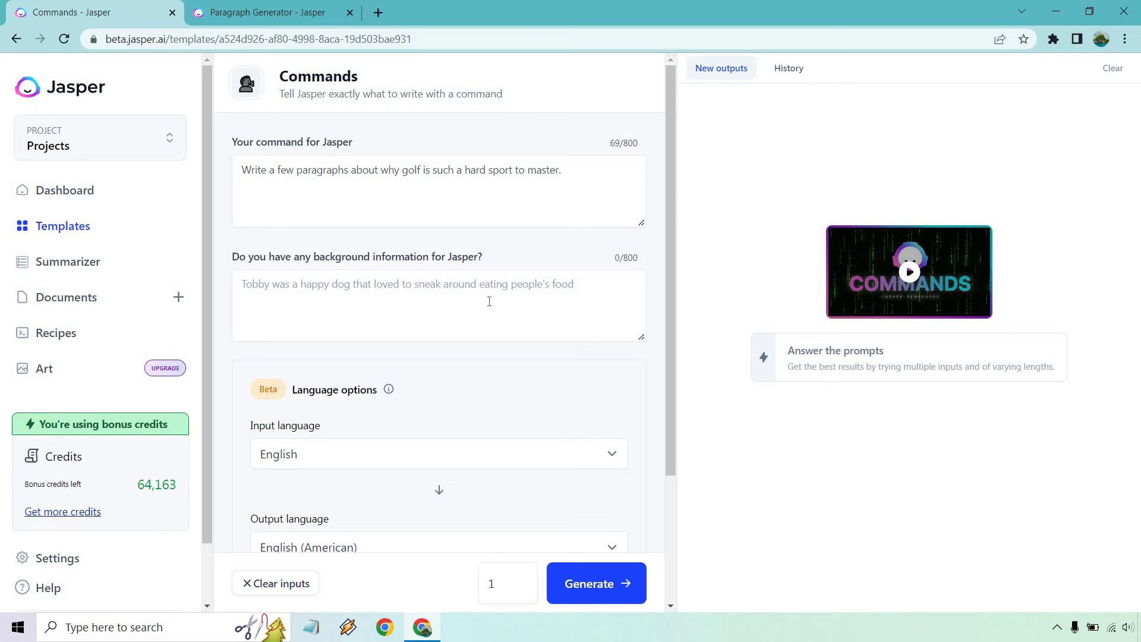
left_click(598, 581)
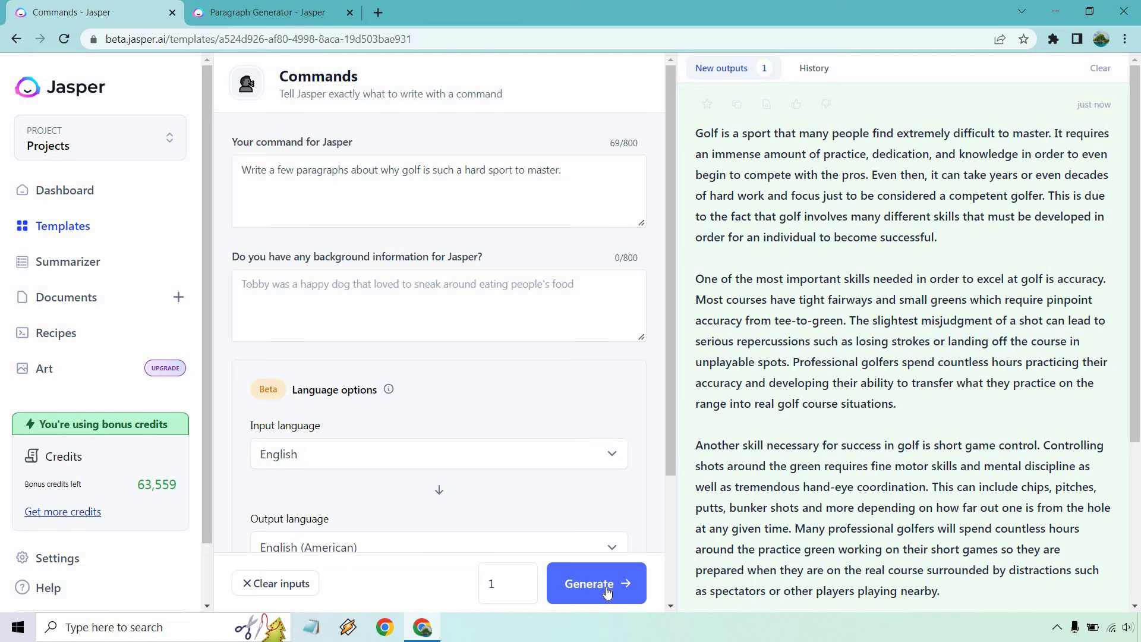
scroll(975, 333, "down", 4)
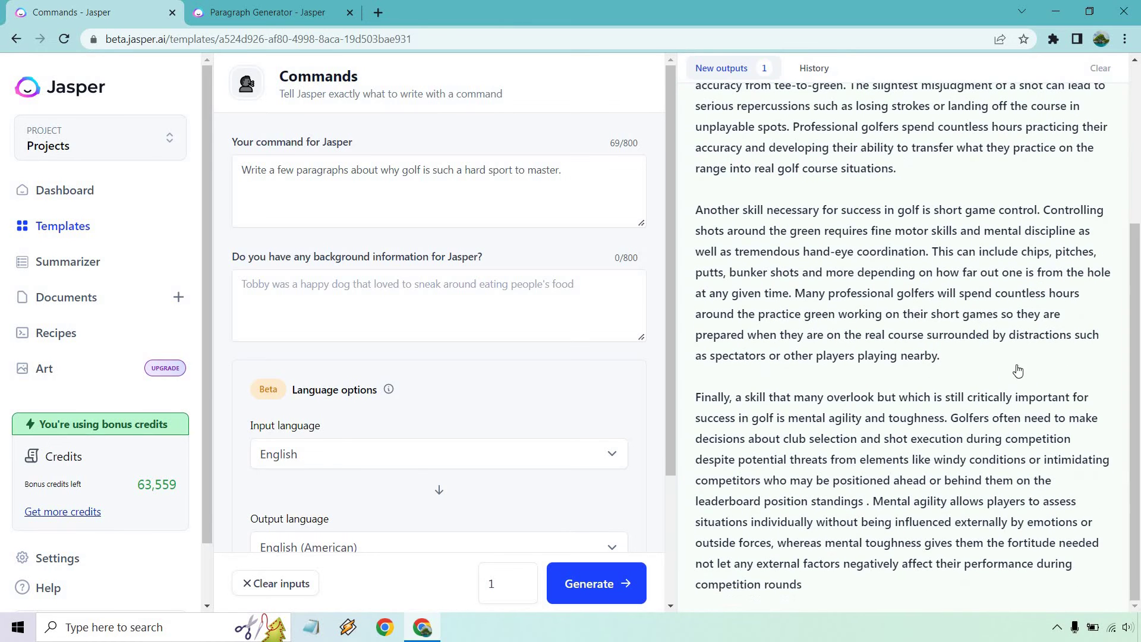
scroll(1028, 371, "up", 4)
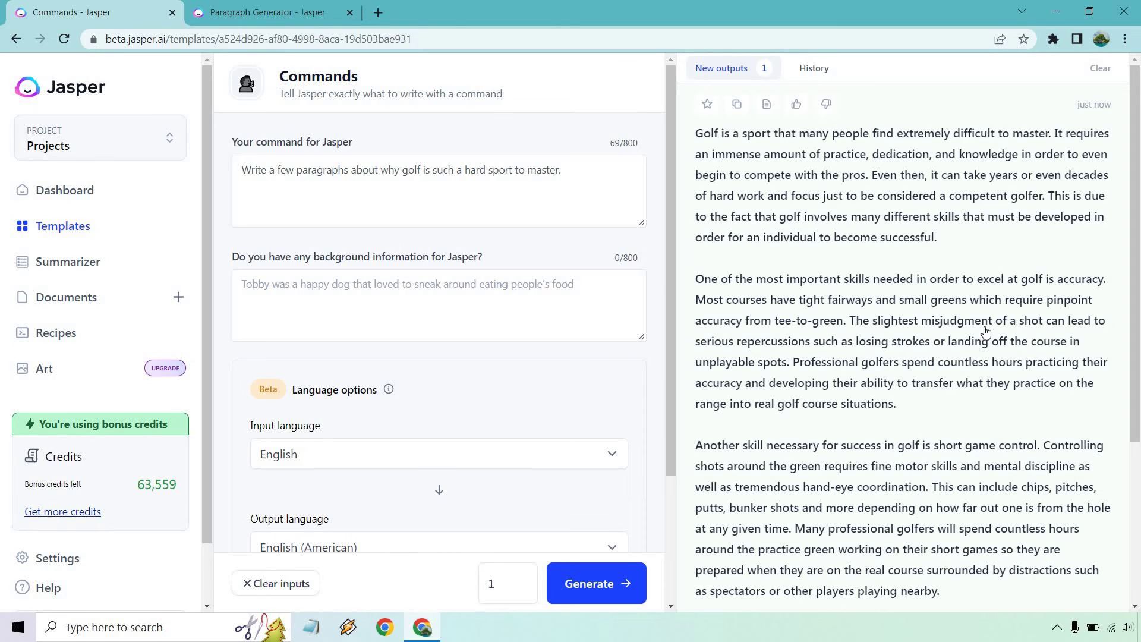
scroll(978, 318, "down", 1)
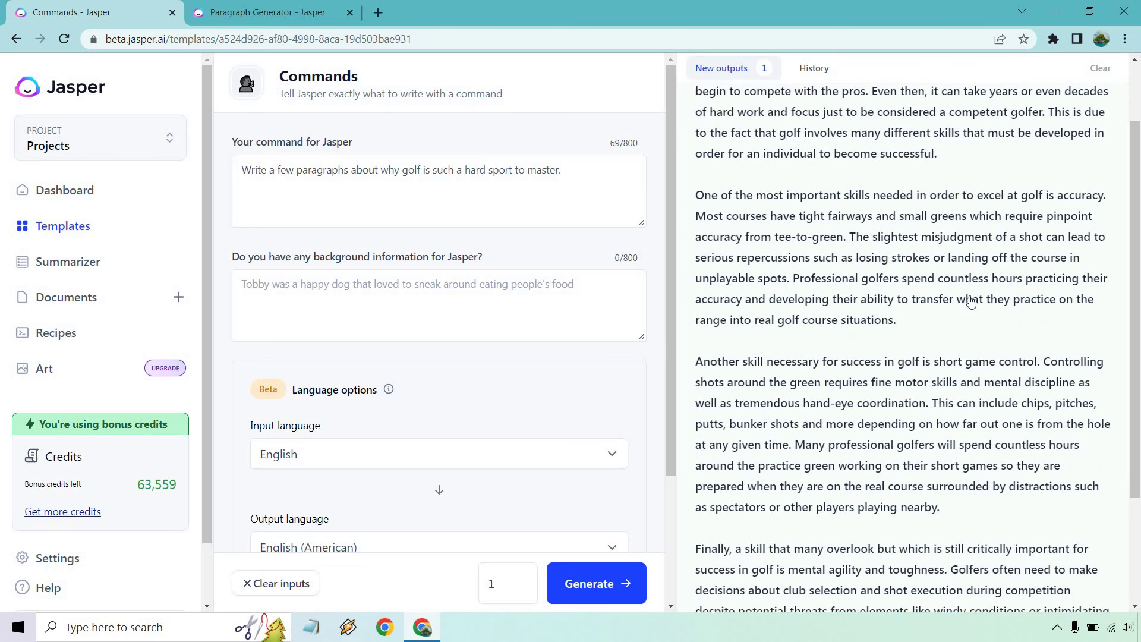
scroll(981, 297, "down", 1)
scroll(997, 279, "down", 1)
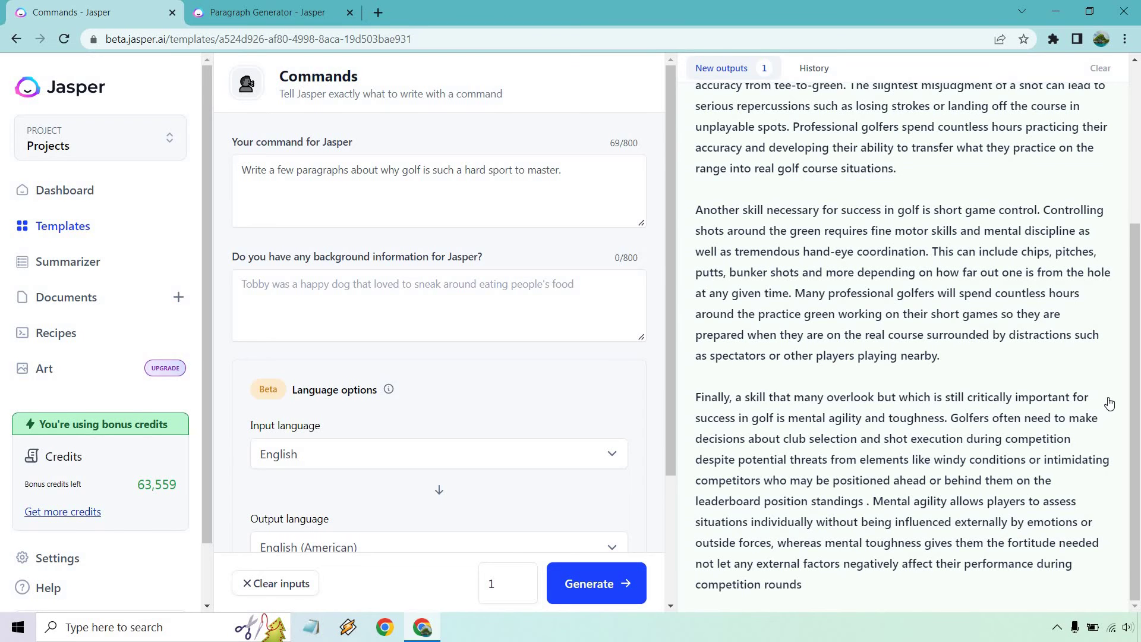
scroll(1107, 402, "up", 3)
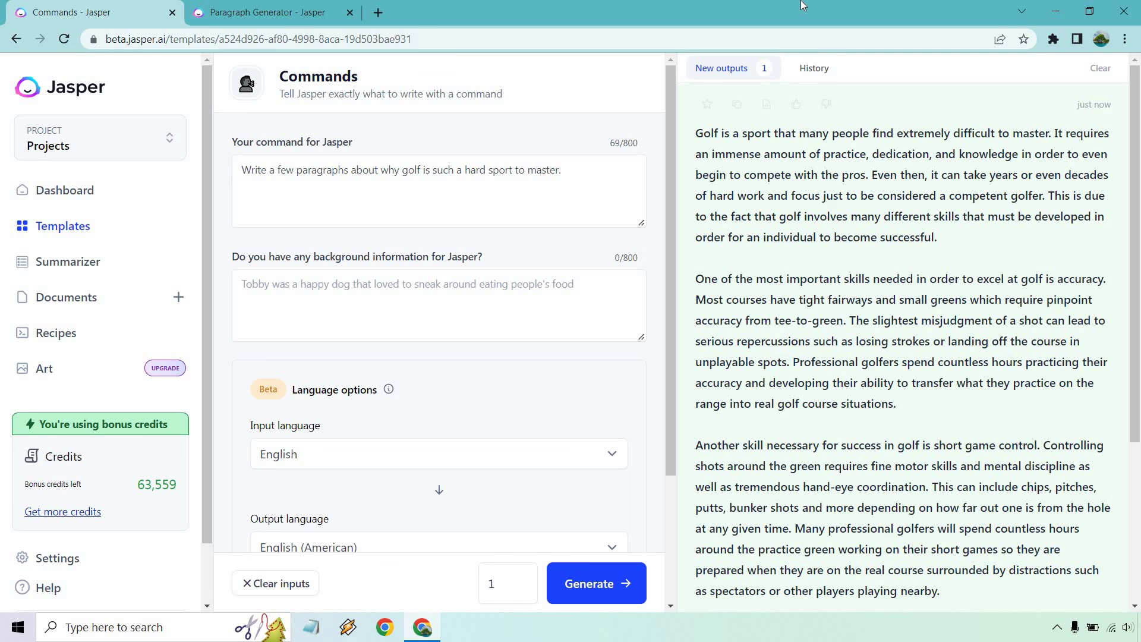
scroll(950, 268, "down", 5)
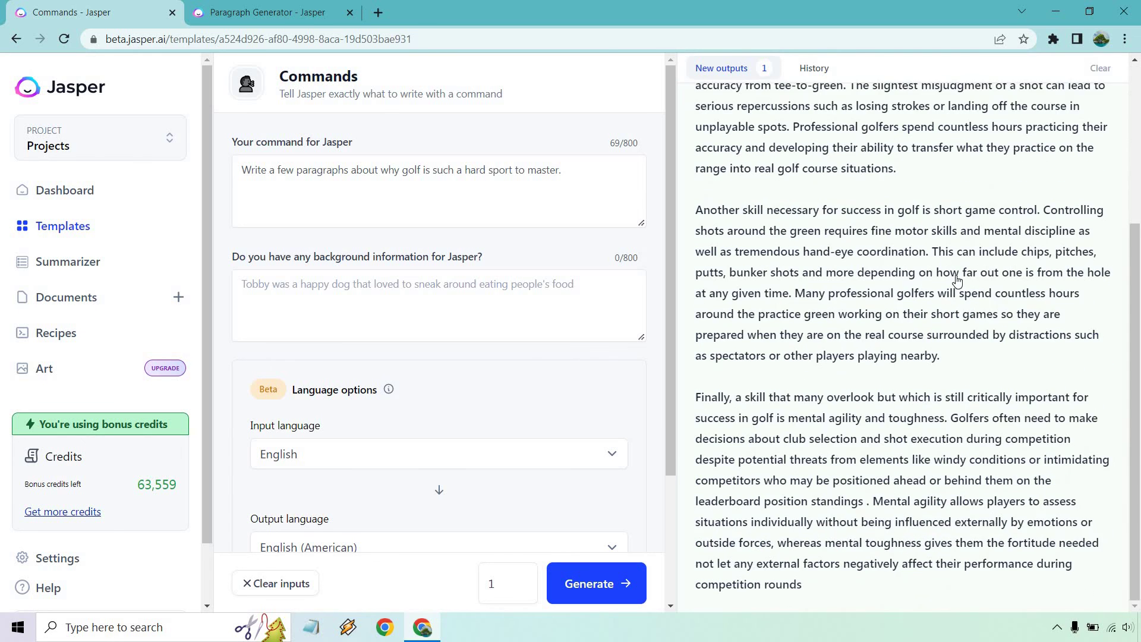
scroll(973, 266, "up", 5)
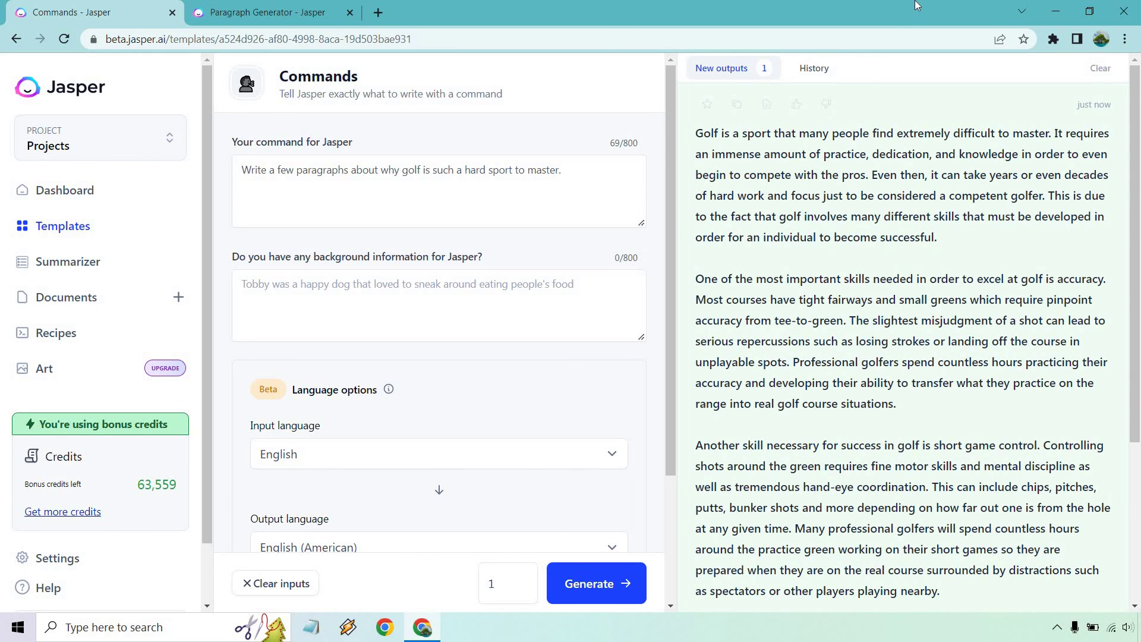